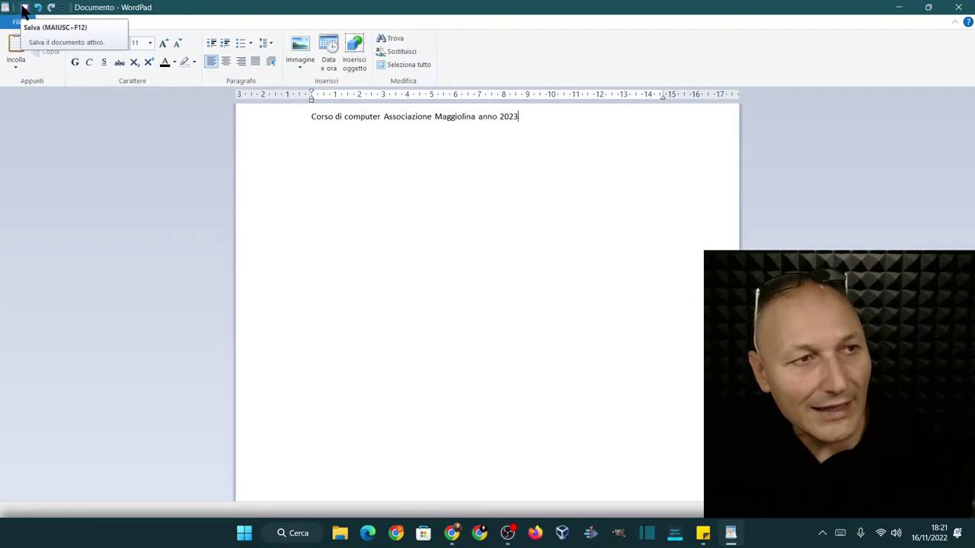
- Save the document as "Programma 2023" in Rich Text Format in the Documenti folder and close WordPad
left_click(24, 9)
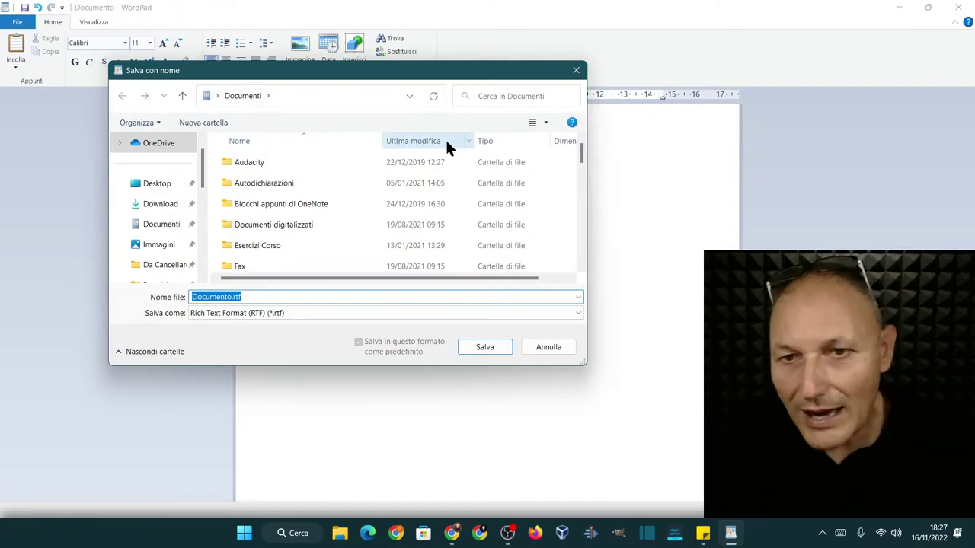
left_click_drag(385, 76, 373, 156)
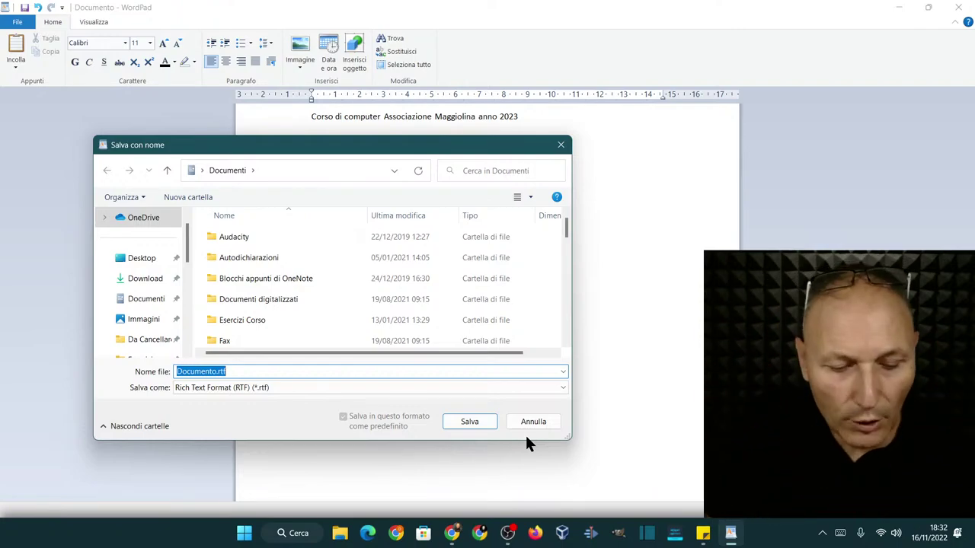
type("Progra")
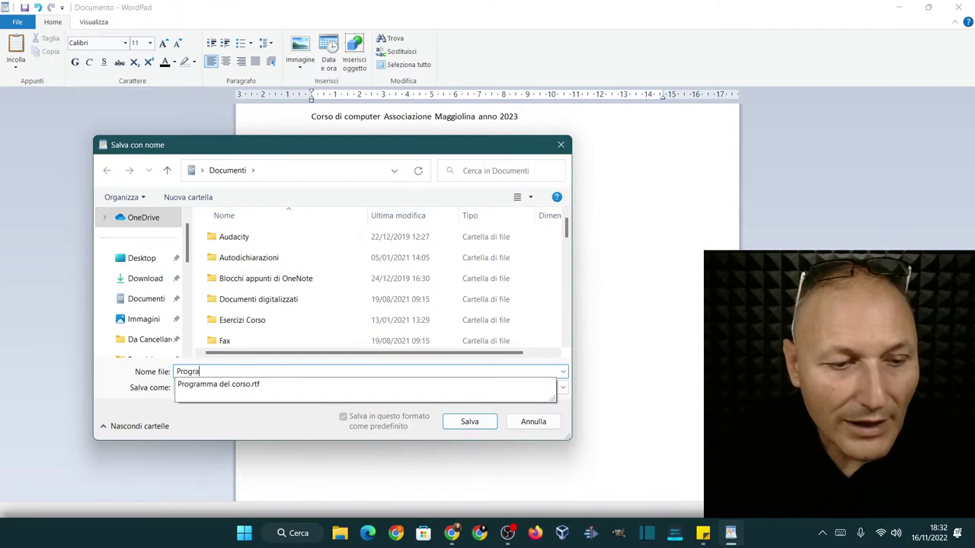
type("mma 2023")
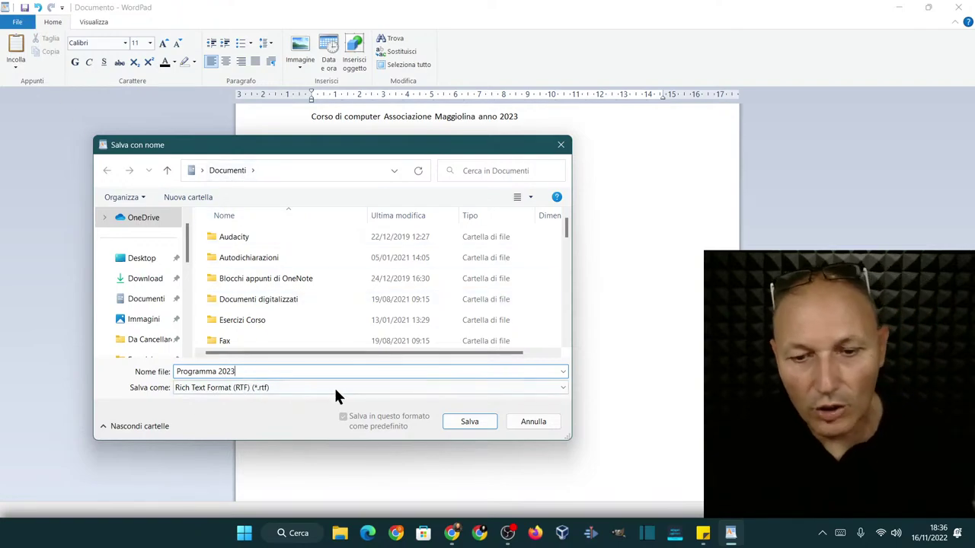
left_click(449, 421)
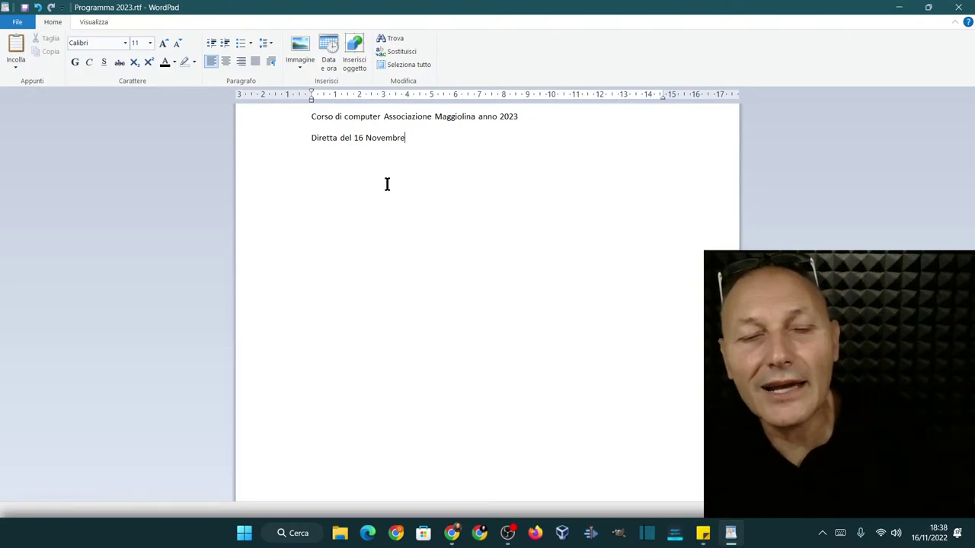
left_click(959, 8)
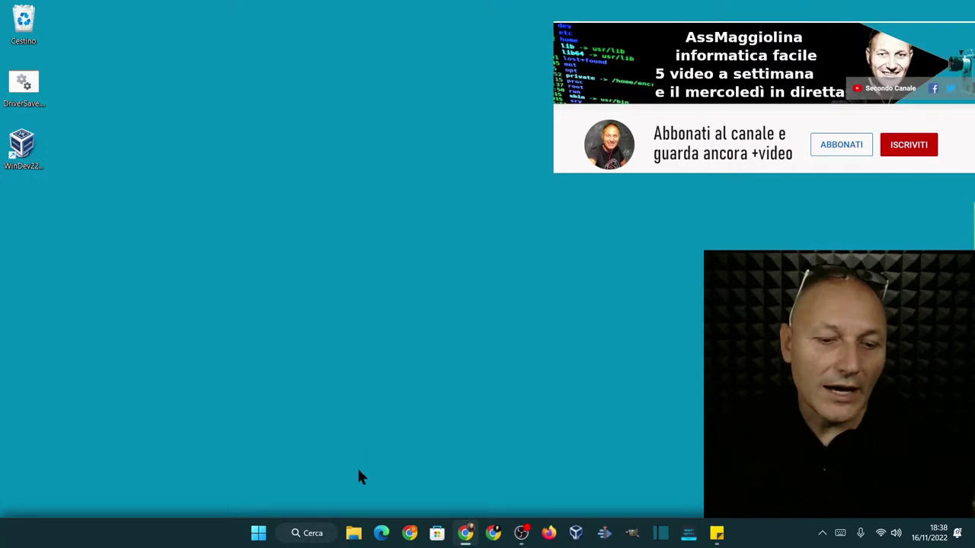
- Open the Documenti folder in File Explorer and locate the saved file Programma 2023.rtf
left_click(354, 533)
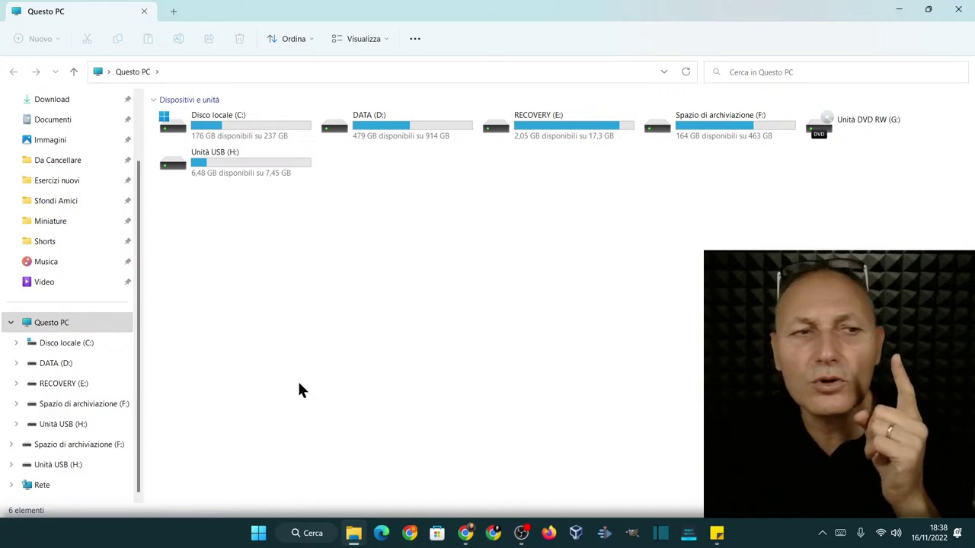
left_click(51, 122)
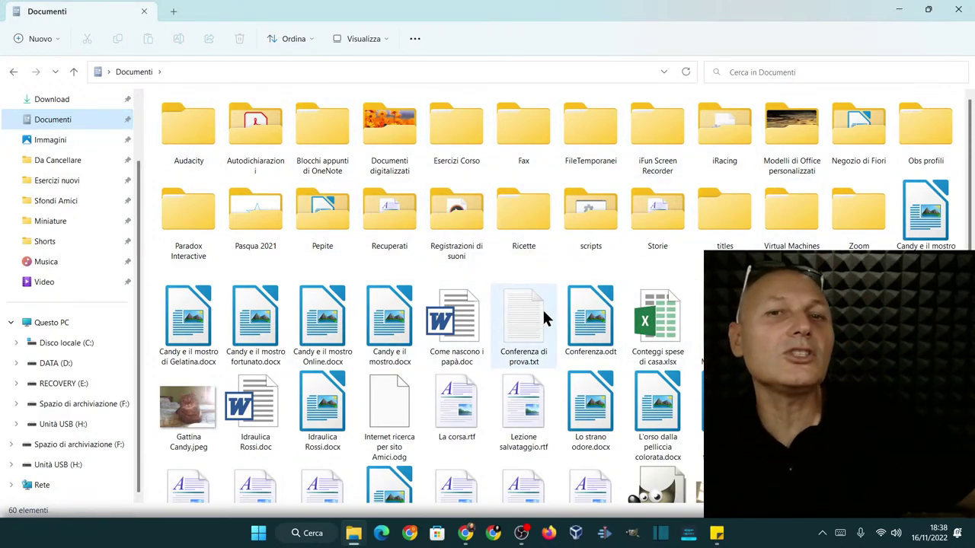
mouse_move(544, 314)
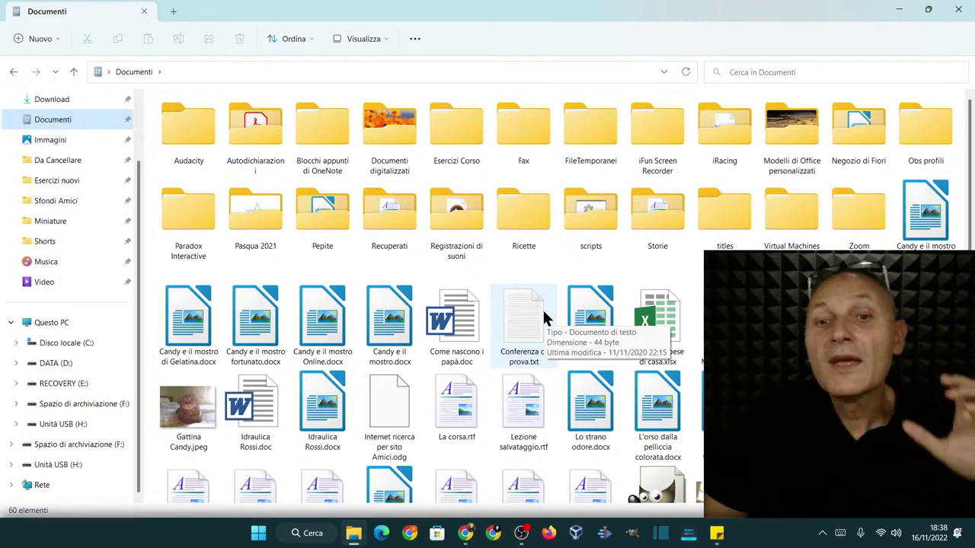
mouse_move(609, 301)
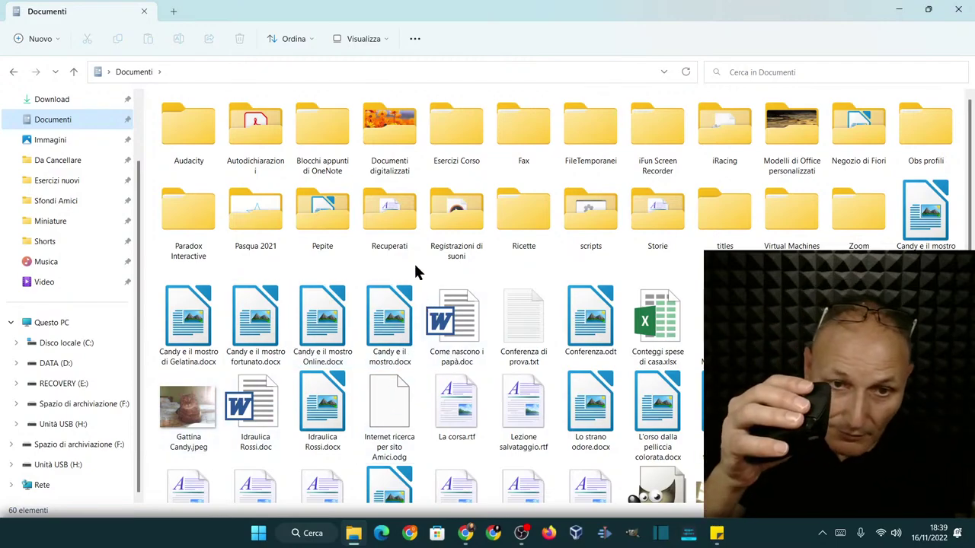
scroll(415, 266, "down", 1)
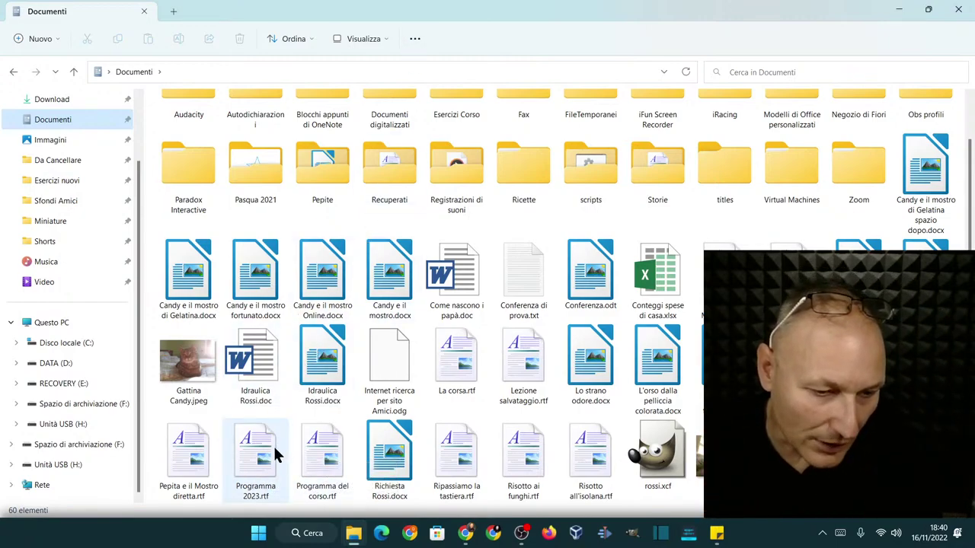
mouse_move(273, 444)
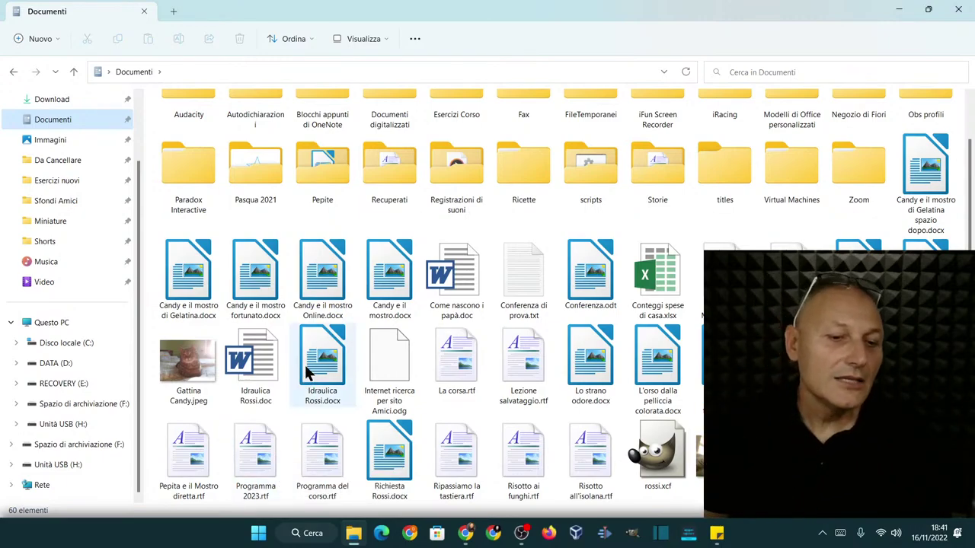
- Open Programma 2023.rtf to check its text, and close both the document and the Documenti window
double_click(262, 447)
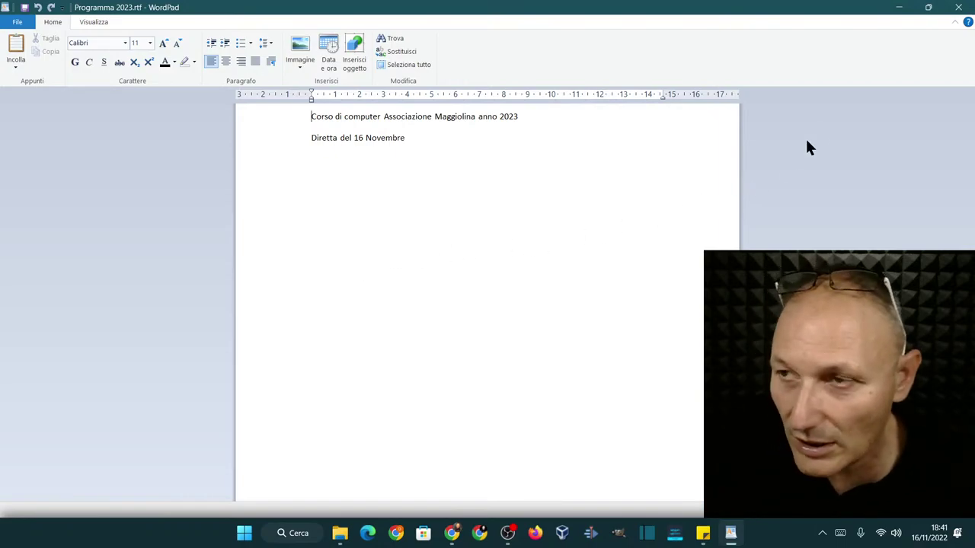
left_click(959, 9)
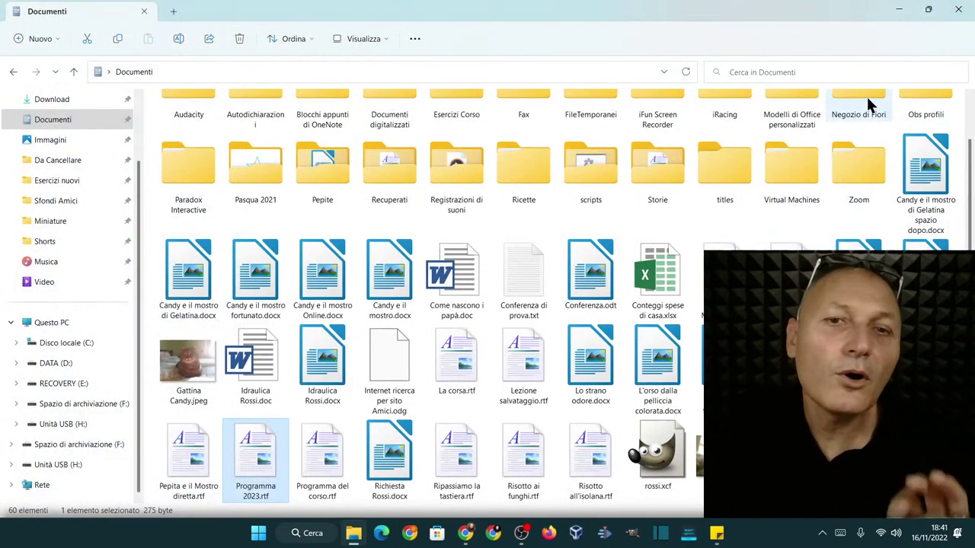
left_click(956, 9)
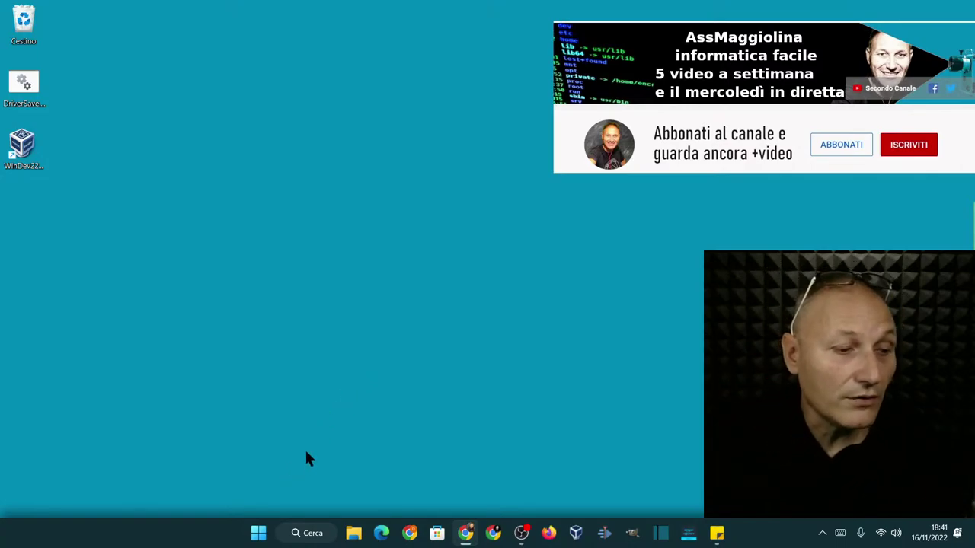
- Start Paint and draw a green-outlined five-pointed star about 338 × 359 pixels in the middle of the canvas
left_click(259, 533)
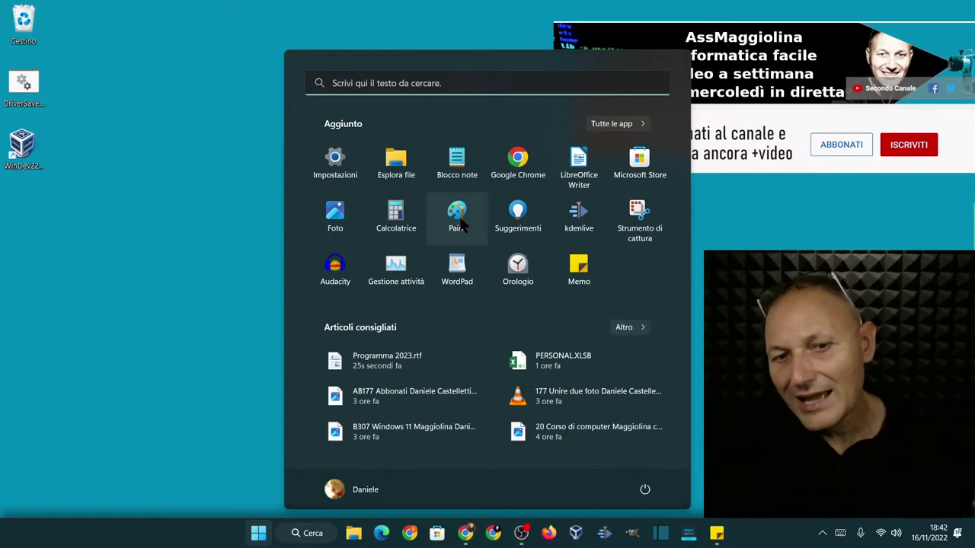
left_click(457, 217)
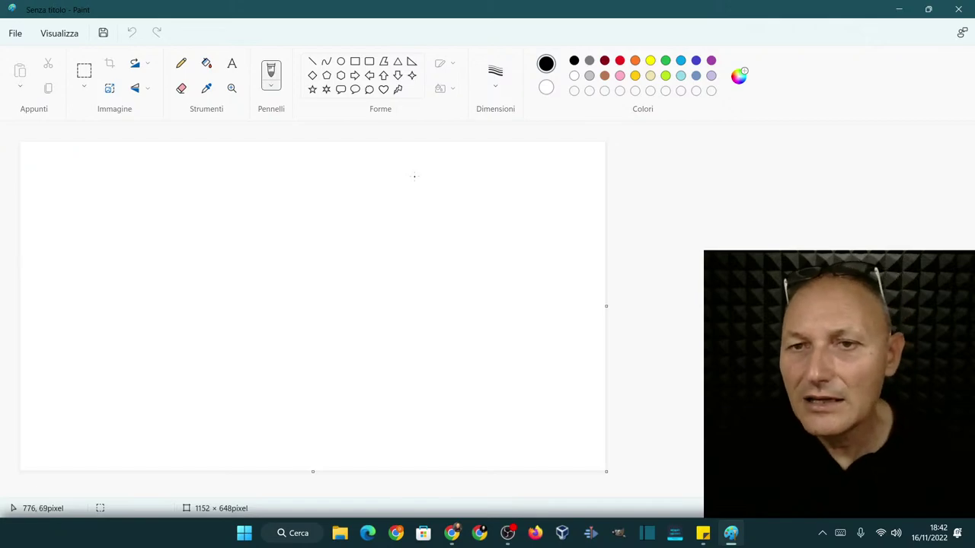
left_click(312, 89)
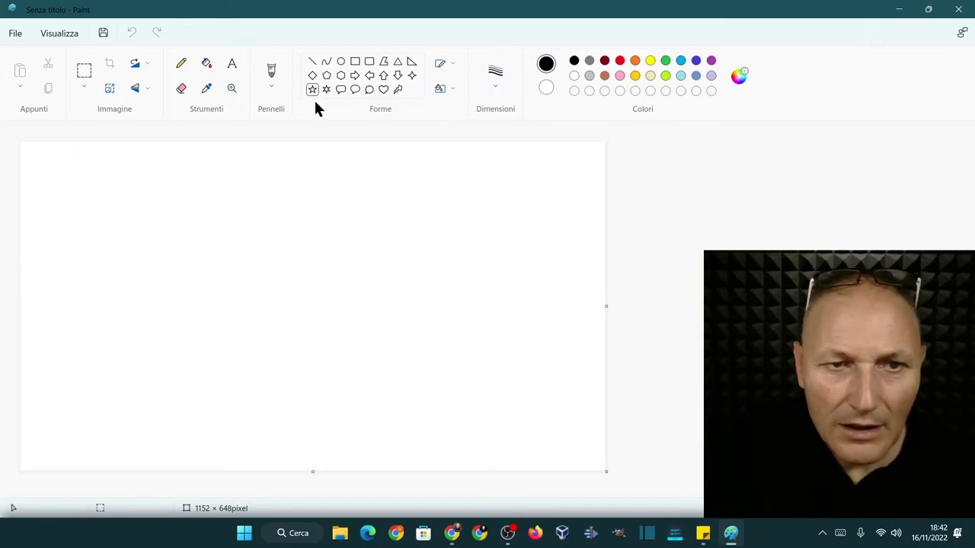
left_click(664, 61)
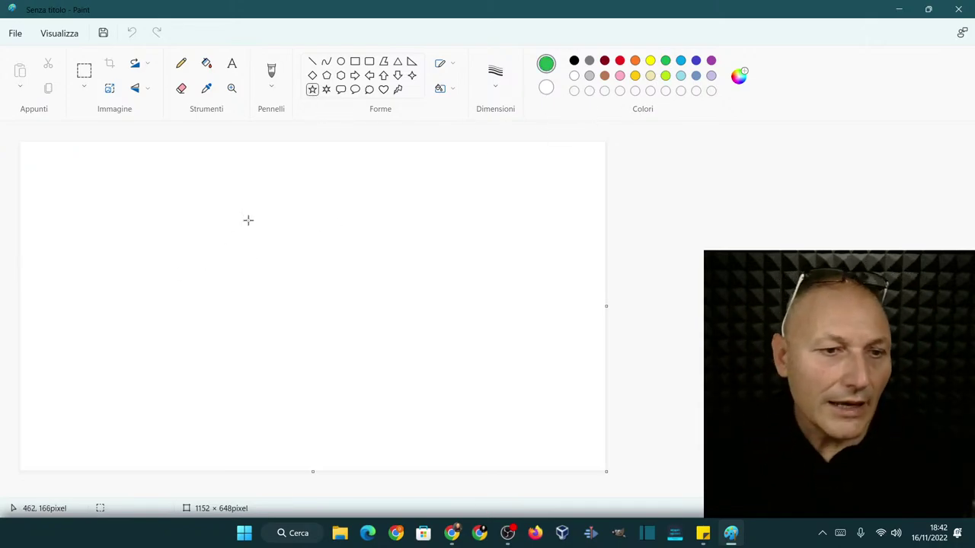
left_click_drag(217, 213, 388, 395)
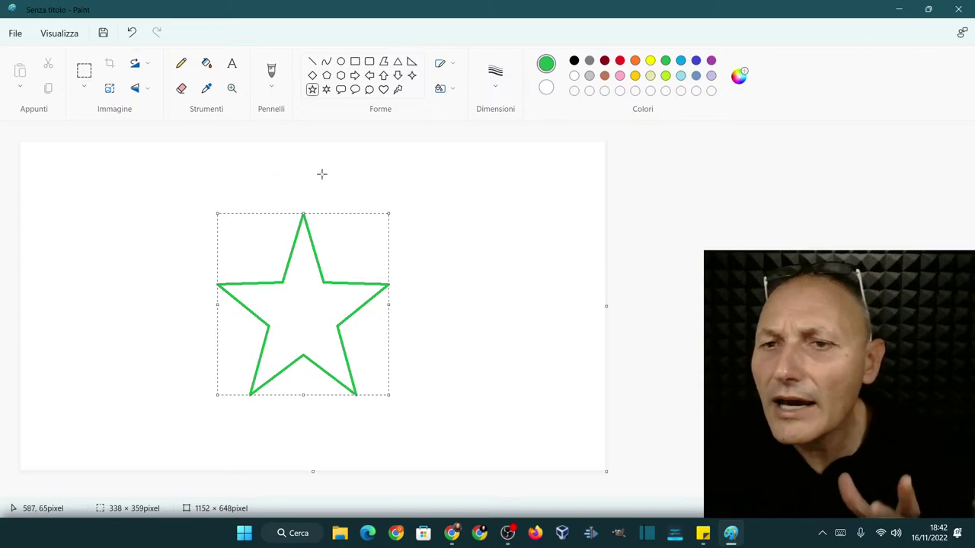
- Fill the inside of the star with lime green (Verde limone)
left_click(211, 66)
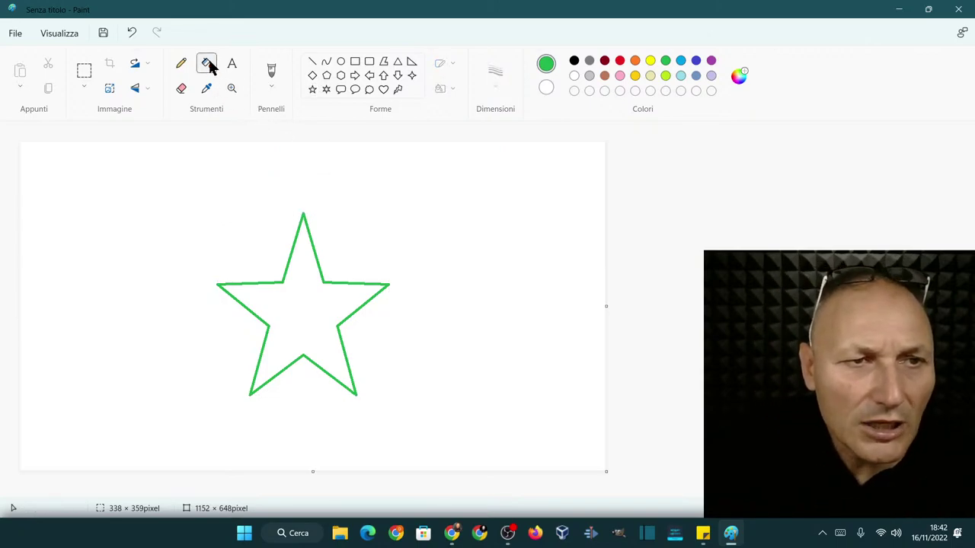
left_click(664, 77)
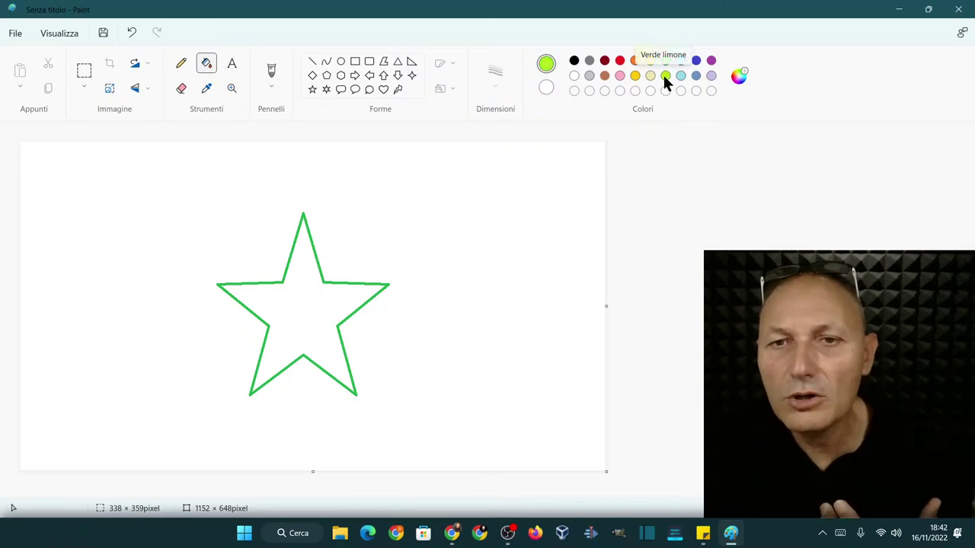
left_click(302, 312)
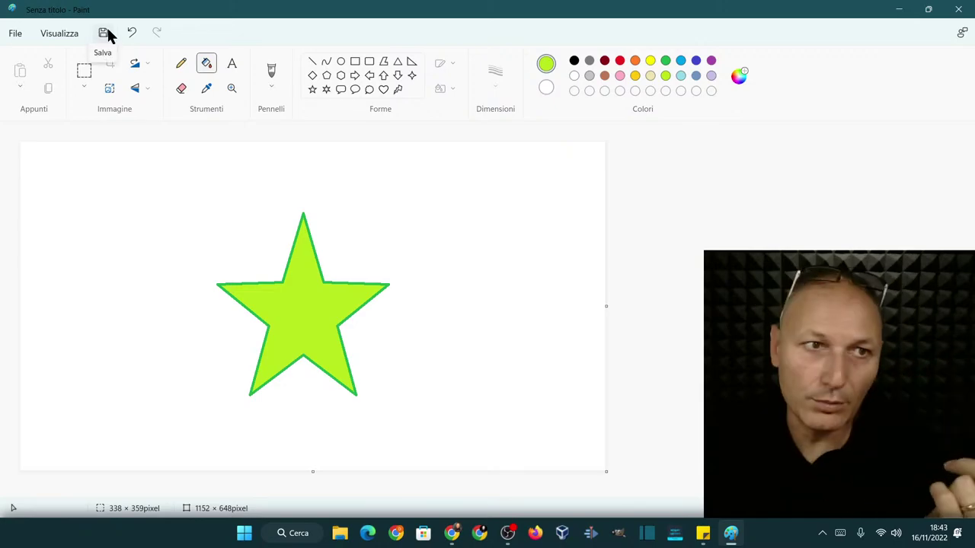
- Save the drawing as a PNG named "Stella verde" in the Documenti folder and close Paint
left_click(104, 33)
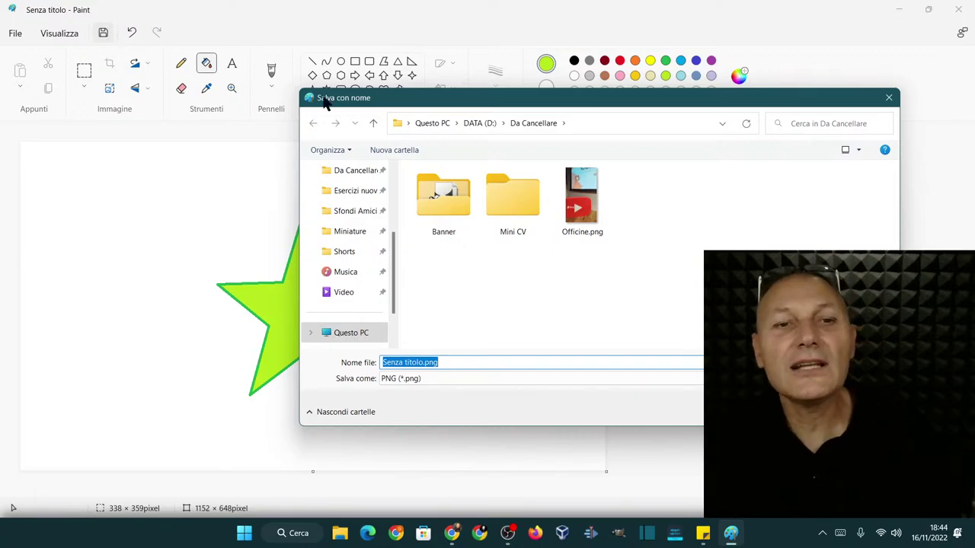
left_click_drag(427, 104, 212, 48)
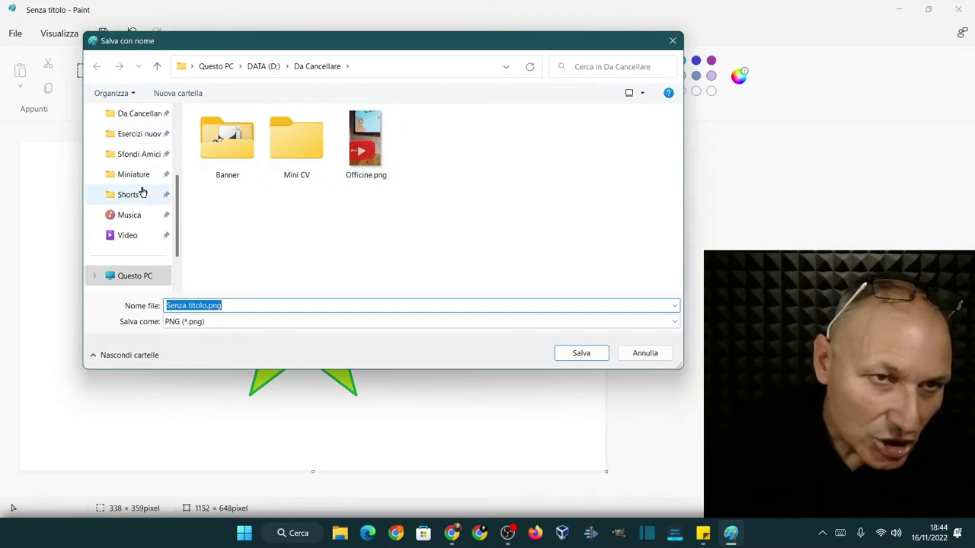
scroll(142, 192, "up", 1)
scroll(133, 175, "up", 1)
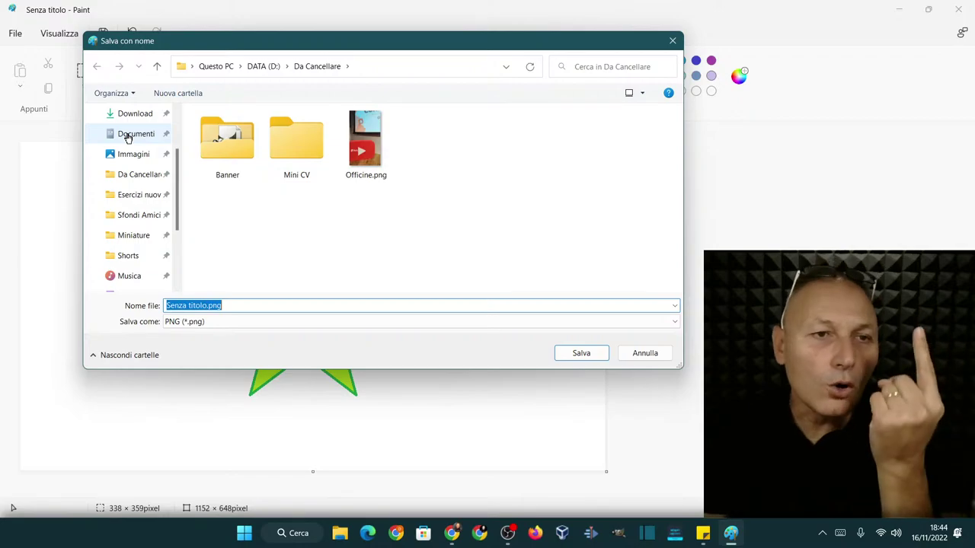
left_click(128, 134)
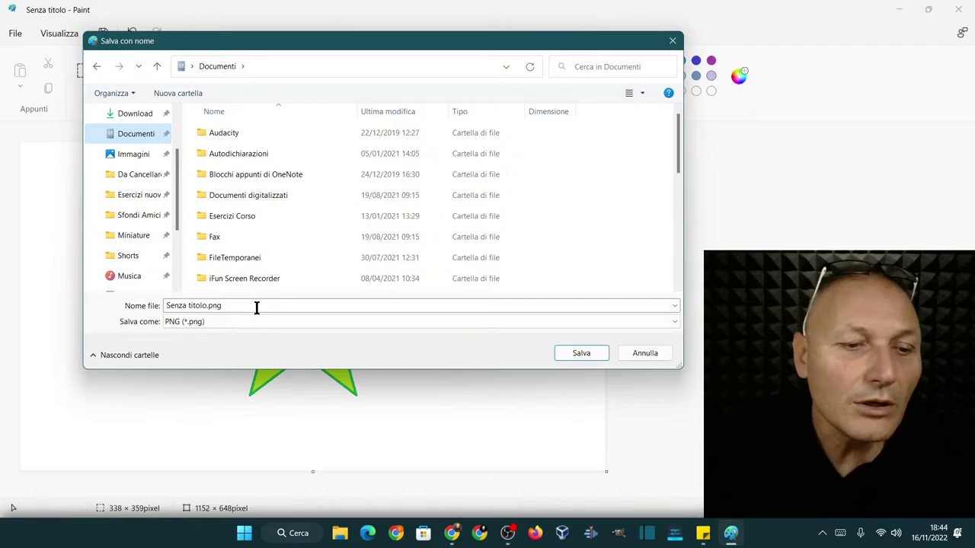
left_click(178, 306)
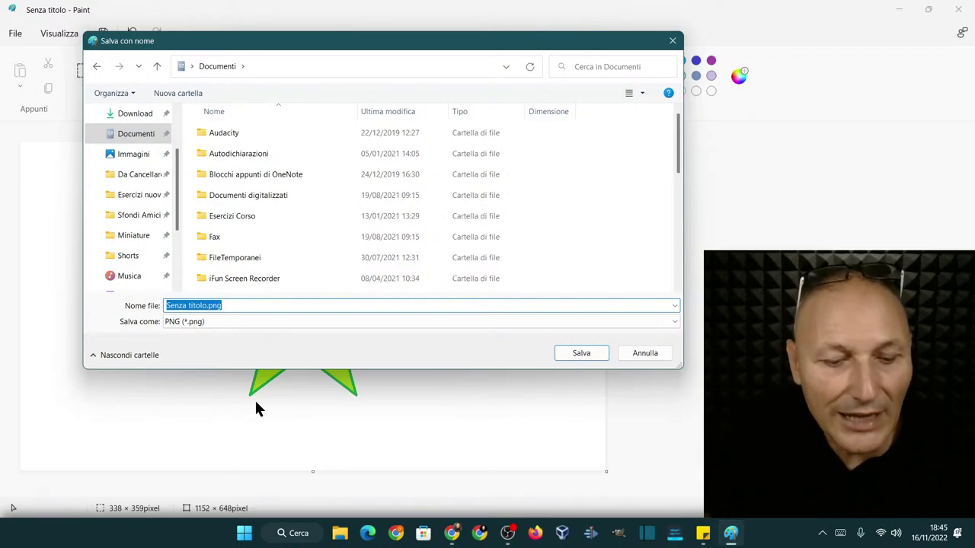
type("Stella verde")
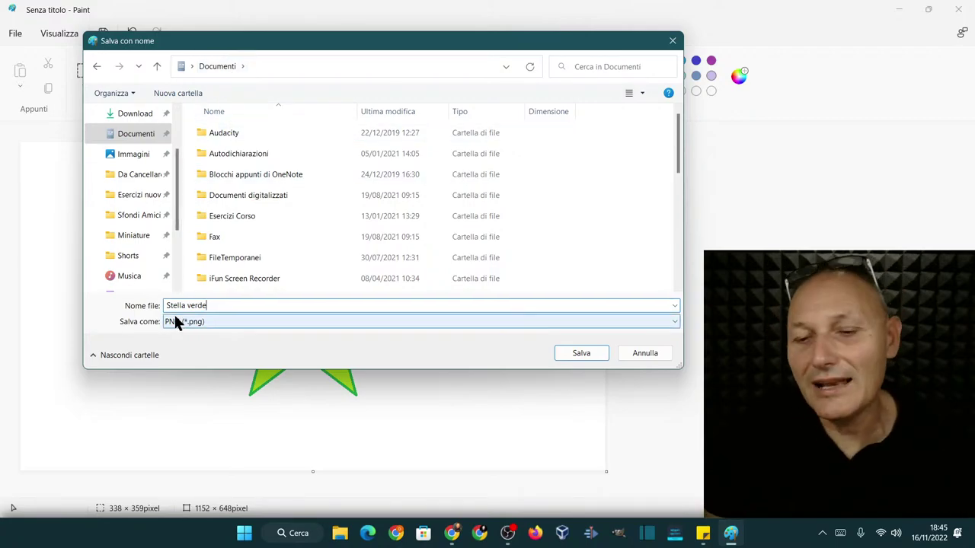
left_click(581, 353)
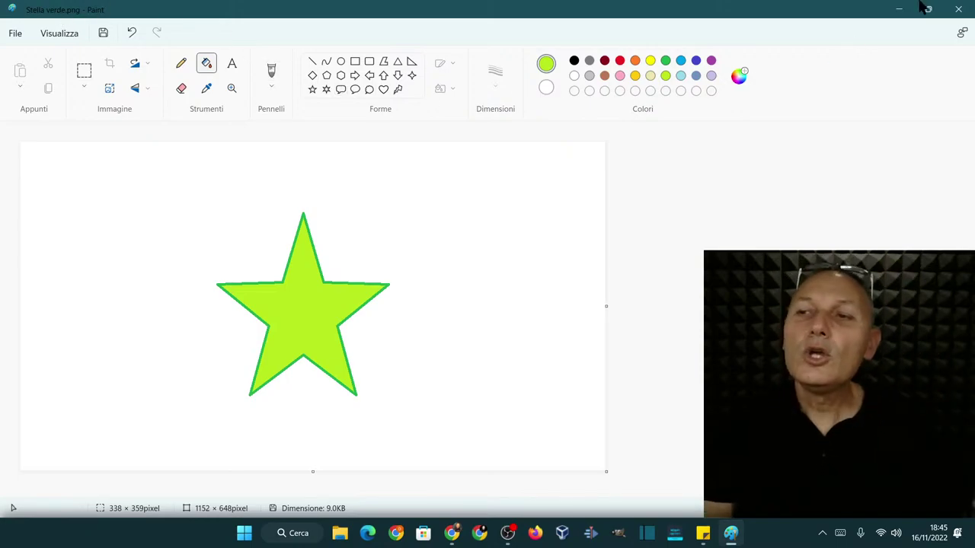
left_click(959, 8)
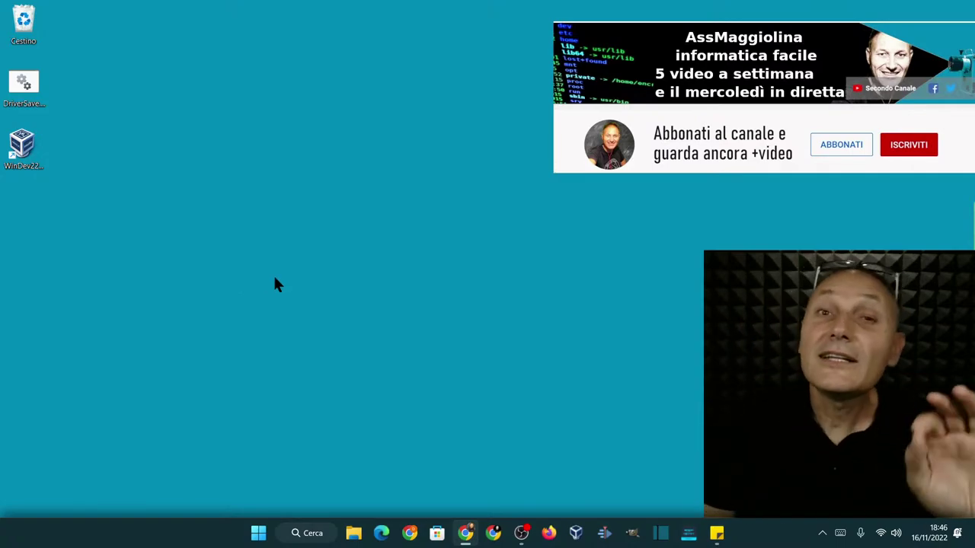
- Browse the Documenti folder in File Explorer for the saved drawing and reduce the maximized window to a smaller one over the desktop
left_click(354, 533)
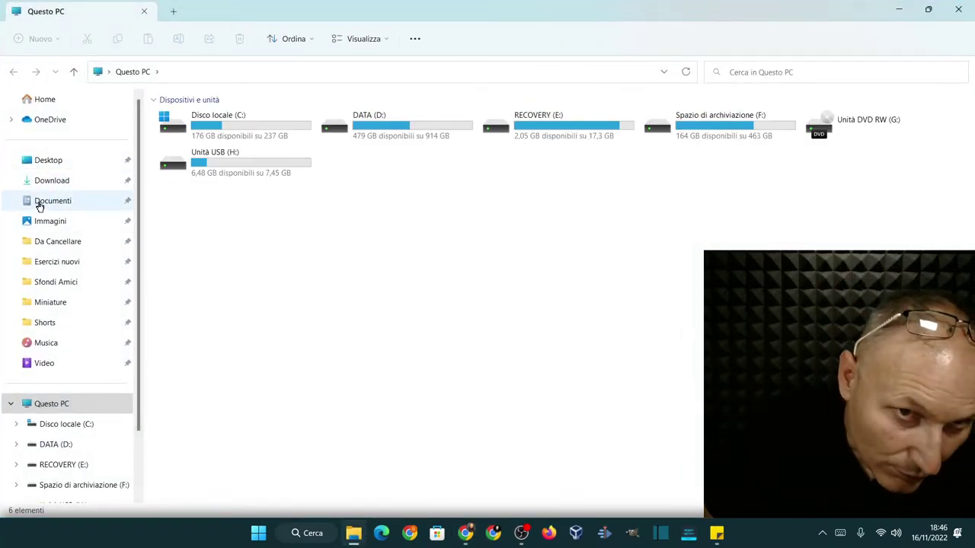
left_click(39, 204)
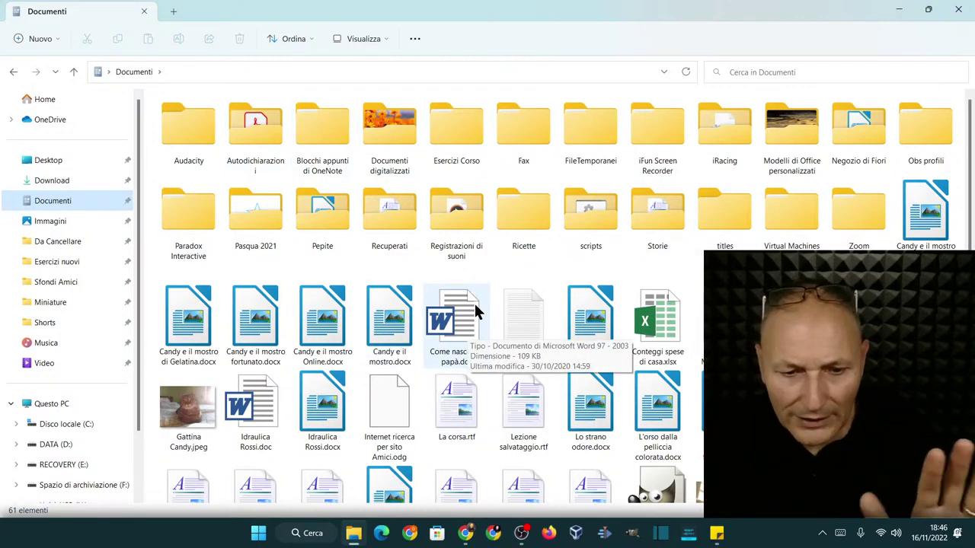
scroll(474, 301, "down", 3)
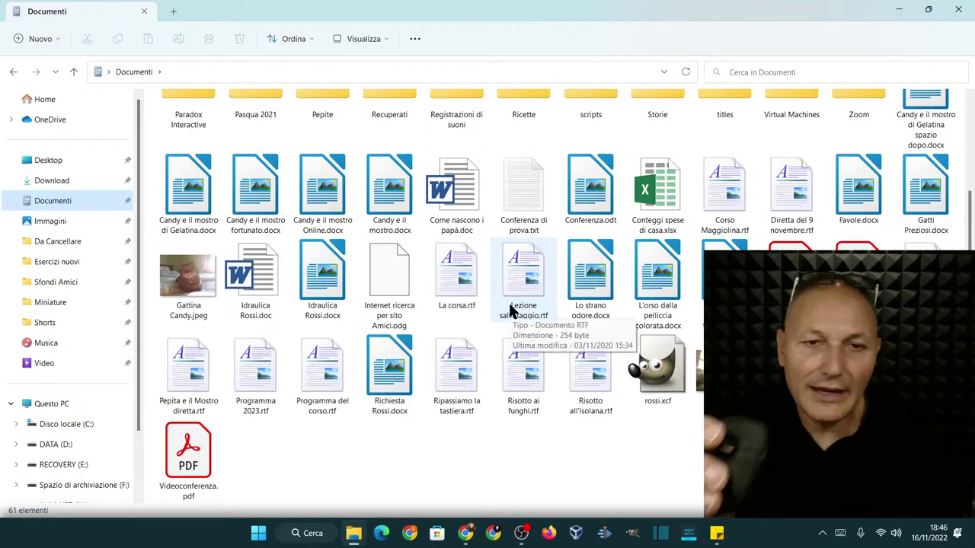
left_click_drag(785, 15, 501, 36)
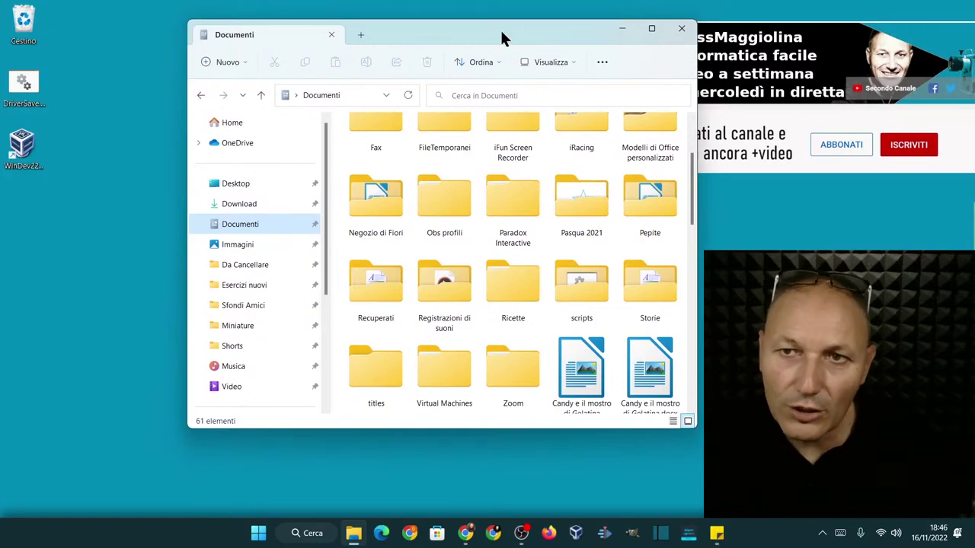
- Find Stella verde.png in the Documenti folder, open it to view the drawing, and close the image viewer
left_click(655, 30)
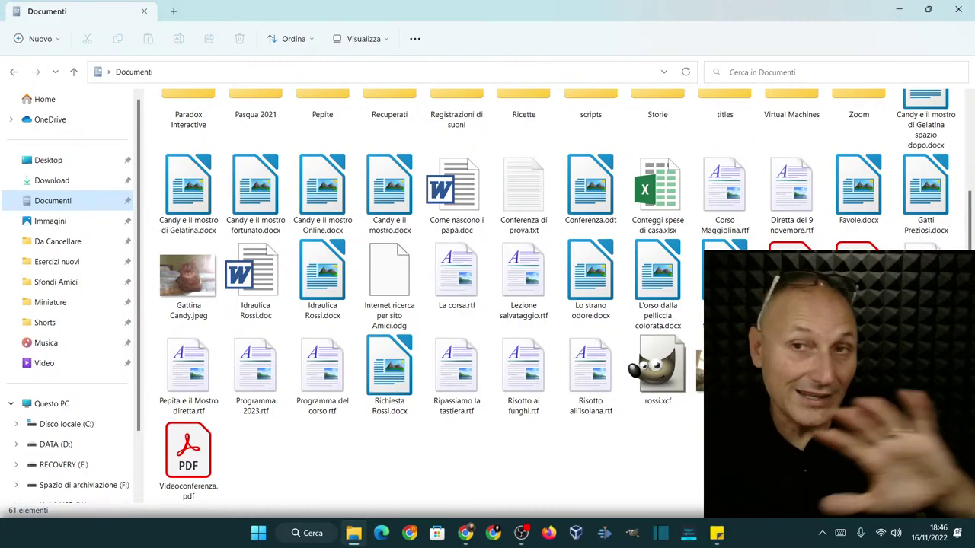
left_click_drag(661, 16, 261, 65)
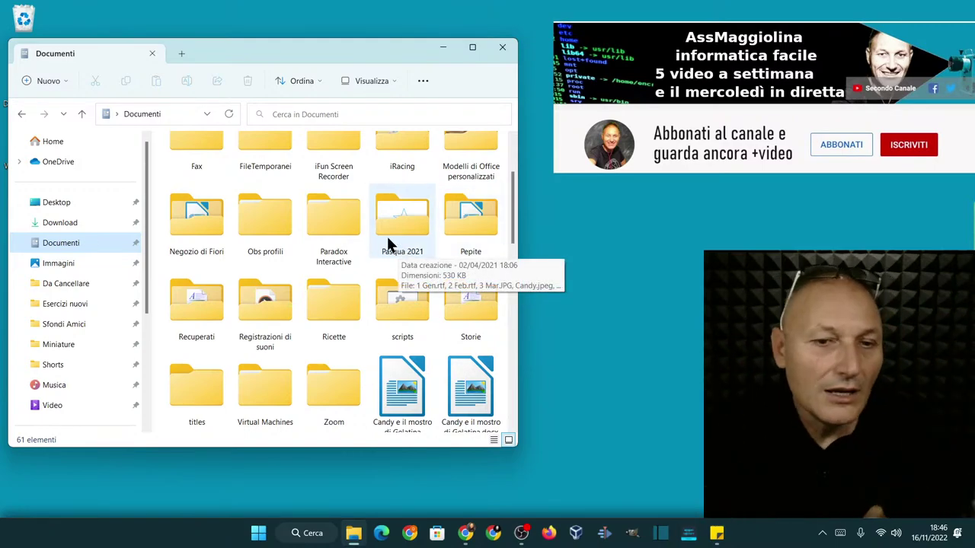
scroll(357, 217, "down", 10)
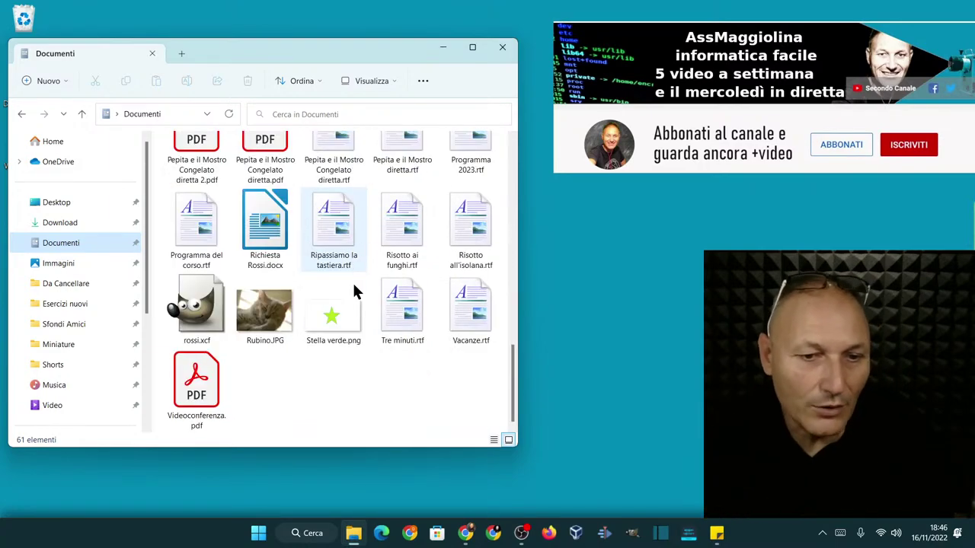
mouse_move(336, 324)
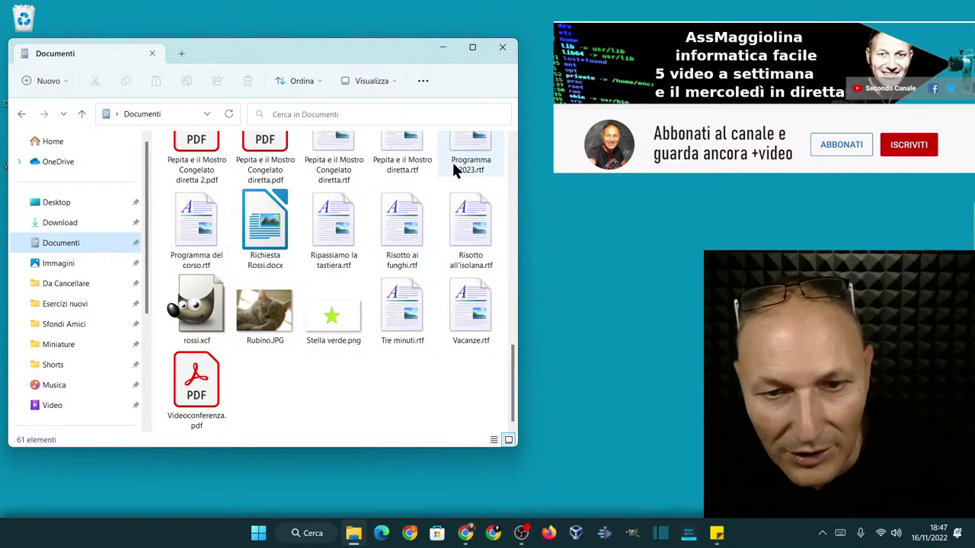
double_click(330, 314)
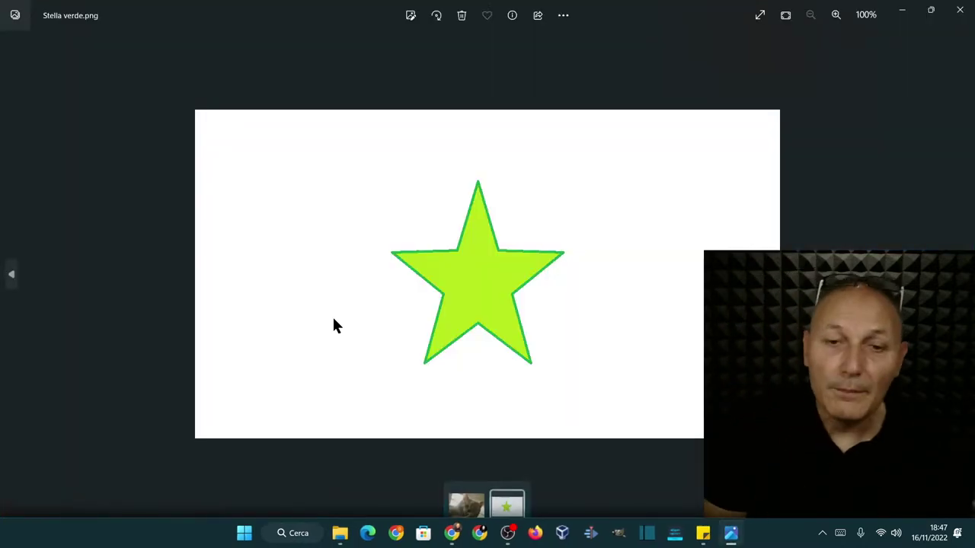
left_click(967, 14)
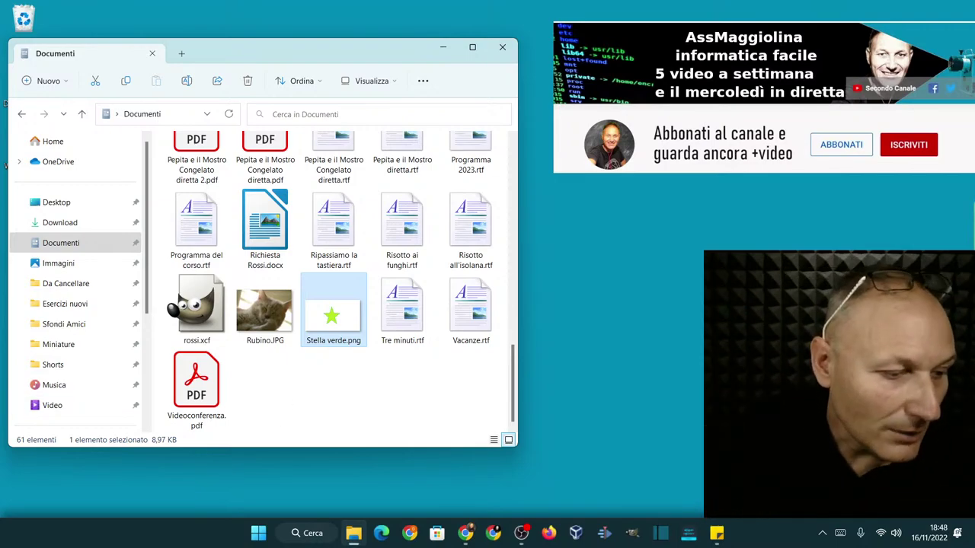
- Close the Documenti window and switch to Chrome, maximizing its window on the Google home page
left_click(466, 534)
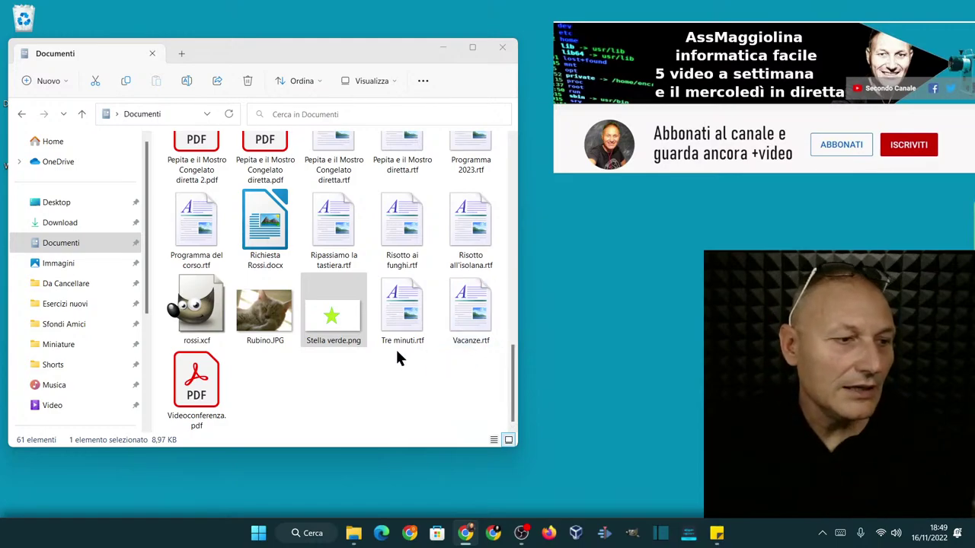
left_click(502, 49)
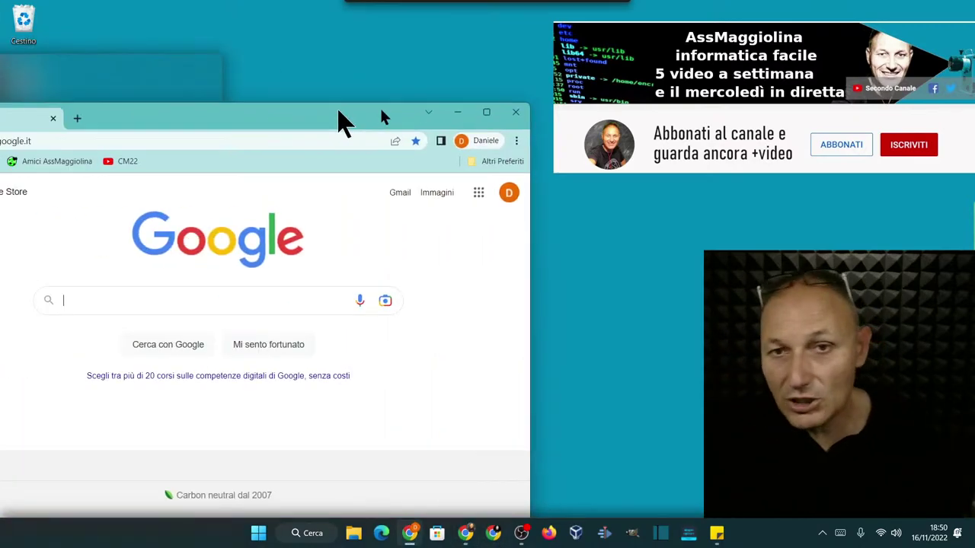
left_click_drag(338, 120, 610, 70)
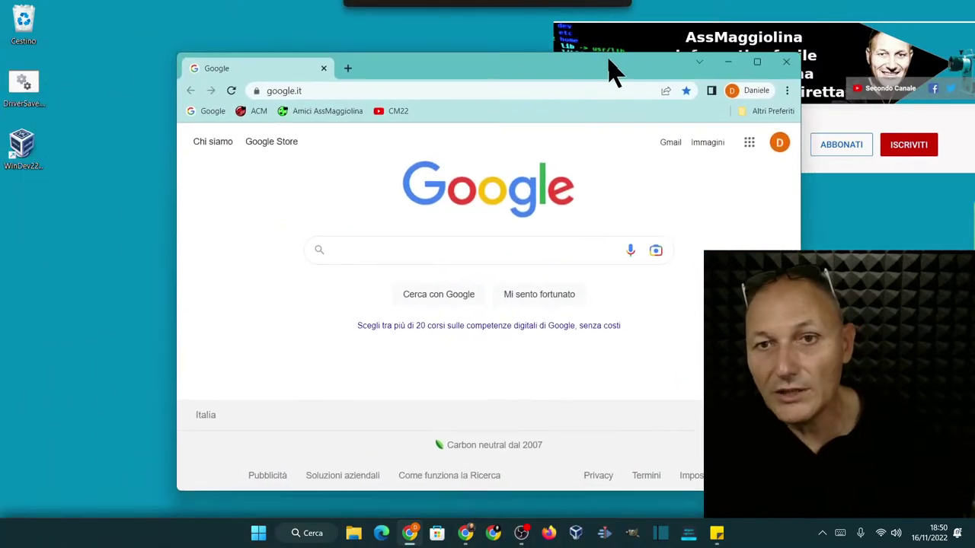
double_click(608, 61)
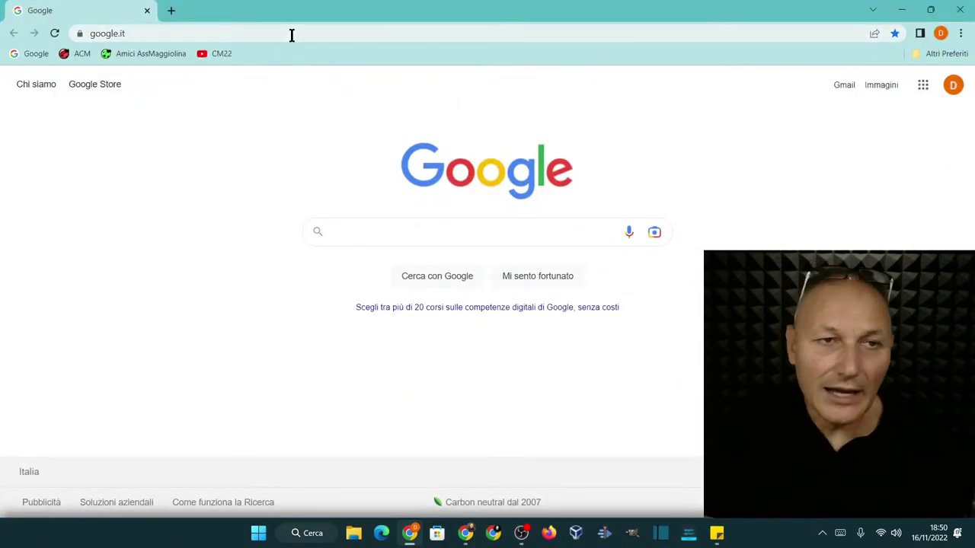
left_click(291, 33)
type("ass")
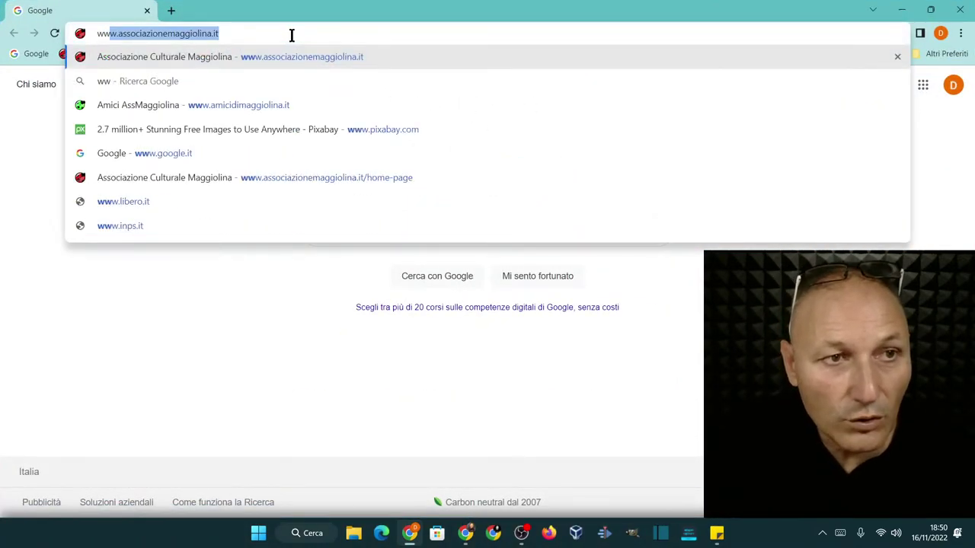
key("Return")
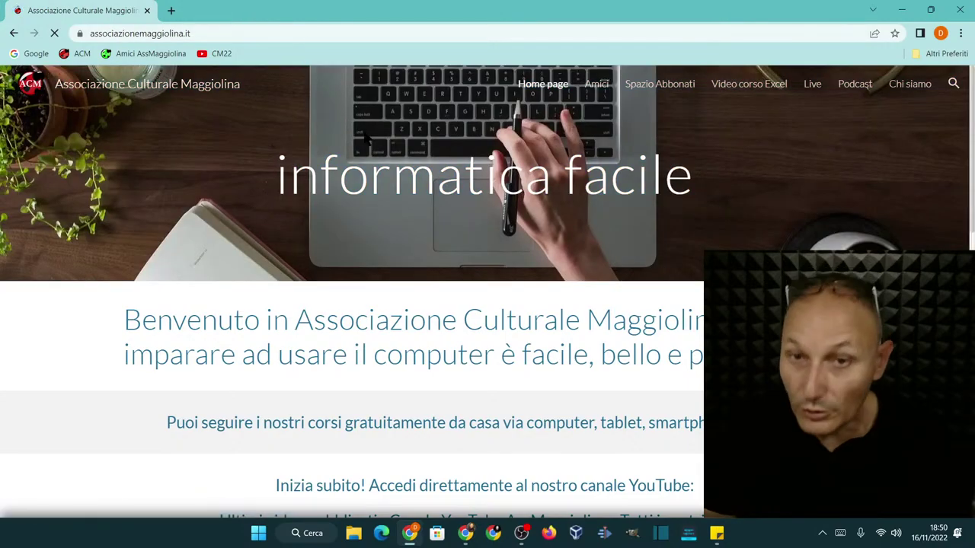
- Open the site's Amici page and examine it down to the ENTRA ORA link and the video below it
left_click(603, 90)
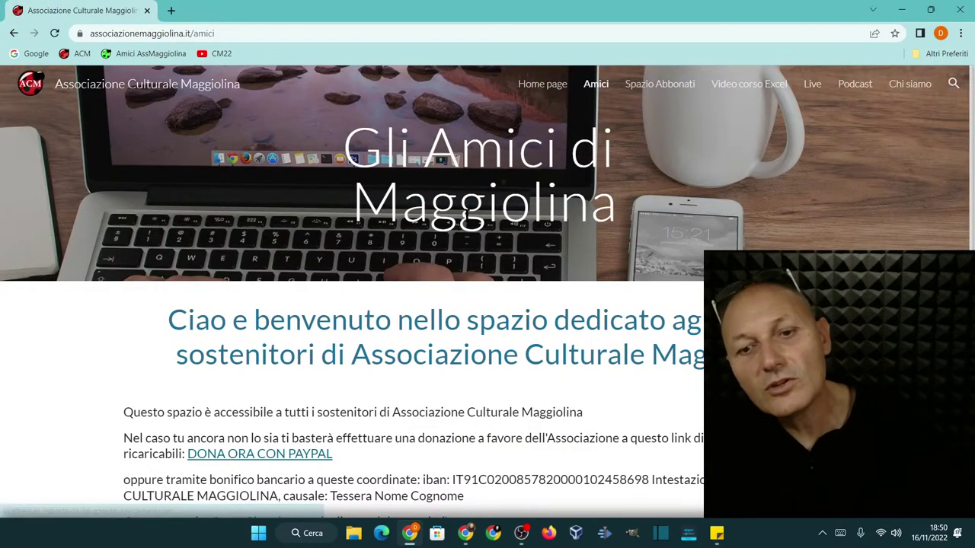
scroll(455, 244, "down", 5)
scroll(454, 244, "down", 2)
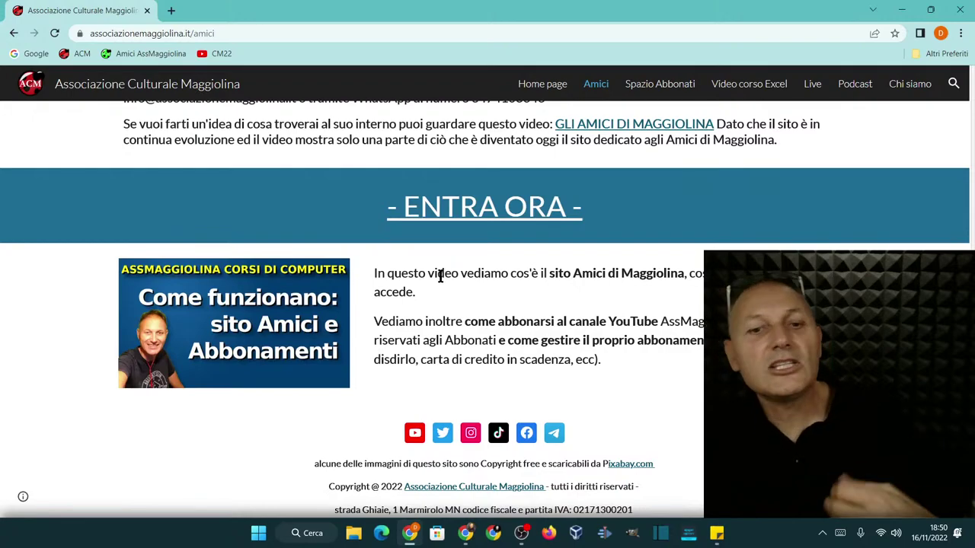